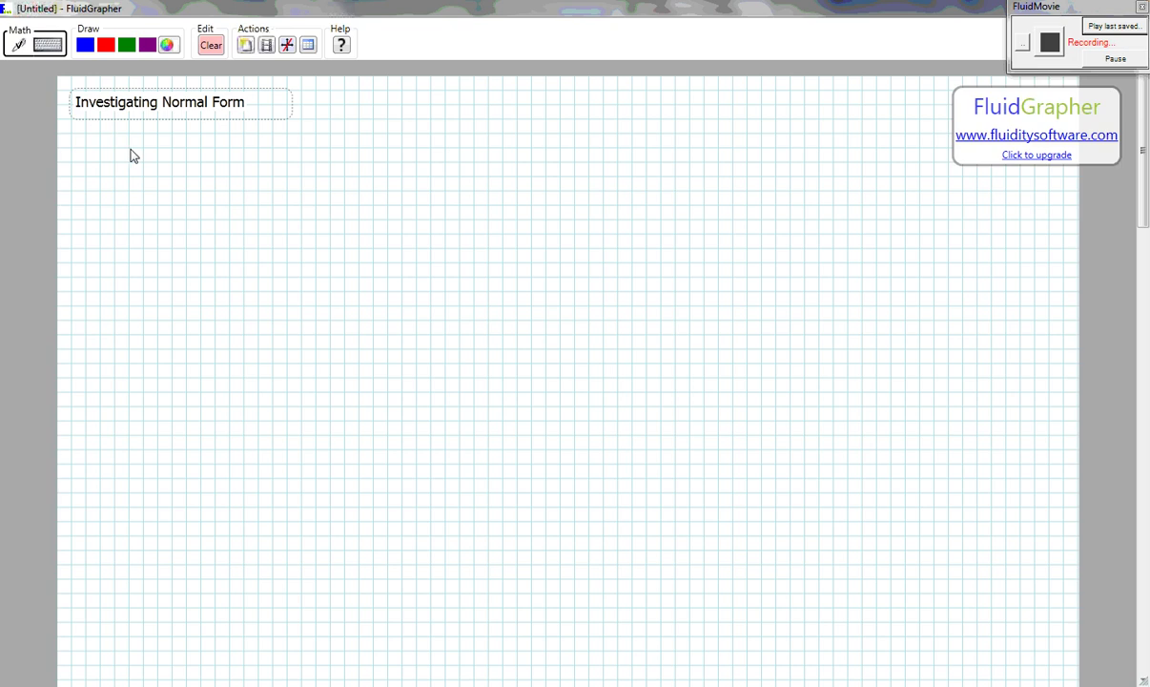
Step: Handwrite Ax + By = c, then begin writing A = on the line below
{"action": "mouse_move", "coordinate": [125, 197]}
{"action": "left_mouse_down"}
{"action": "mouse_move", "coordinate": [145, 144]}
{"action": "mouse_move", "coordinate": [155, 197]}
{"action": "left_mouse_up"}
{"action": "mouse_move", "coordinate": [131, 173]}
{"action": "left_mouse_down"}
{"action": "mouse_move", "coordinate": [155, 174]}
{"action": "mouse_move", "coordinate": [170, 195]}
{"action": "left_mouse_up"}
{"action": "left_click_drag", "start_coordinate": [203, 152], "coordinate": [202, 186]}
{"action": "mouse_move", "coordinate": [190, 172]}
{"action": "left_mouse_down"}
{"action": "mouse_move", "coordinate": [218, 172]}
{"action": "mouse_move", "coordinate": [227, 136]}
{"action": "mouse_move", "coordinate": [231, 181]}
{"action": "mouse_move", "coordinate": [286, 196]}
{"action": "left_mouse_up"}
{"action": "mouse_move", "coordinate": [299, 164]}
{"action": "left_mouse_down"}
{"action": "mouse_move", "coordinate": [293, 200]}
{"action": "mouse_move", "coordinate": [269, 221]}
{"action": "mouse_move", "coordinate": [339, 164]}
{"action": "left_mouse_up"}
{"action": "left_click_drag", "start_coordinate": [320, 177], "coordinate": [386, 183]}
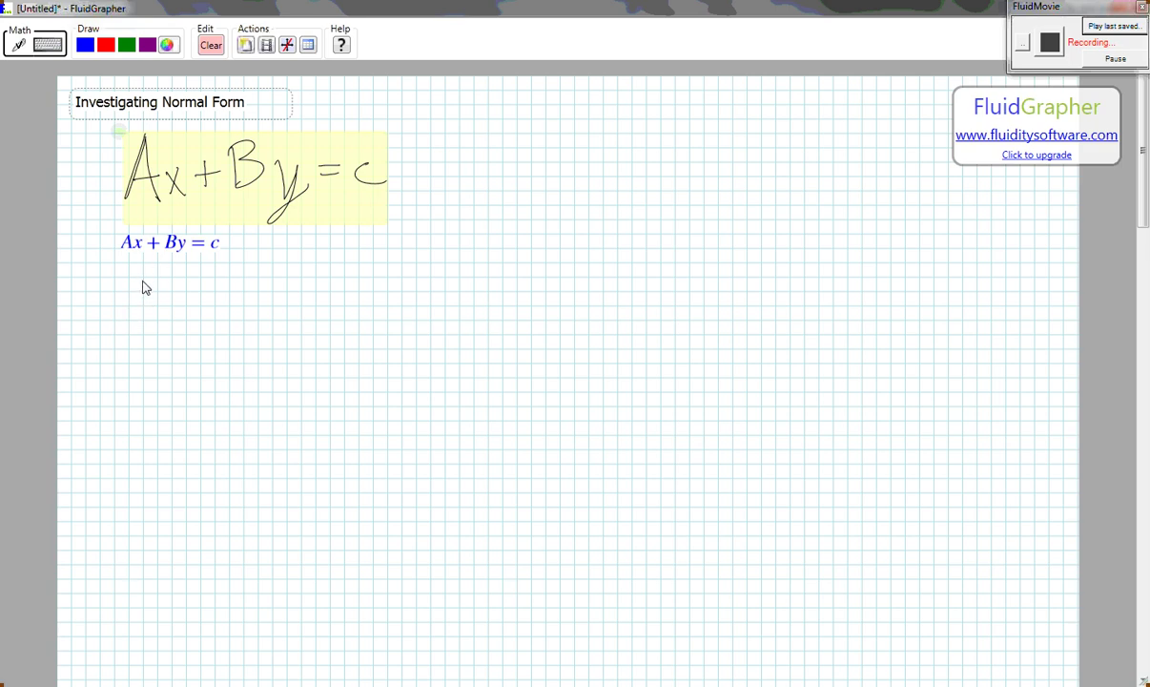
{"action": "mouse_move", "coordinate": [131, 317]}
{"action": "left_mouse_down"}
{"action": "mouse_move", "coordinate": [148, 288]}
{"action": "mouse_move", "coordinate": [161, 314]}
{"action": "left_mouse_up"}
{"action": "mouse_move", "coordinate": [137, 298]}
{"action": "left_mouse_down"}
{"action": "mouse_move", "coordinate": [189, 290]}
{"action": "mouse_move", "coordinate": [213, 316]}
{"action": "left_mouse_up"}
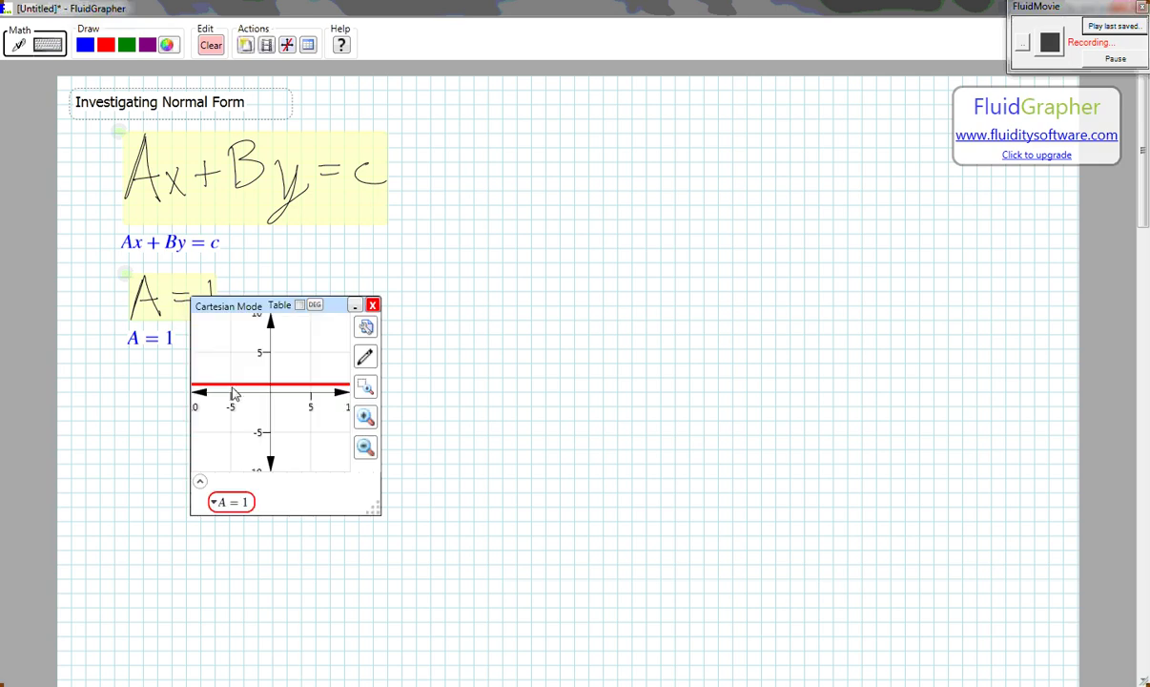
Step: Close the stray A = 1 graph window and place a slider for A beside A = 1
{"action": "left_click", "coordinate": [372, 306]}
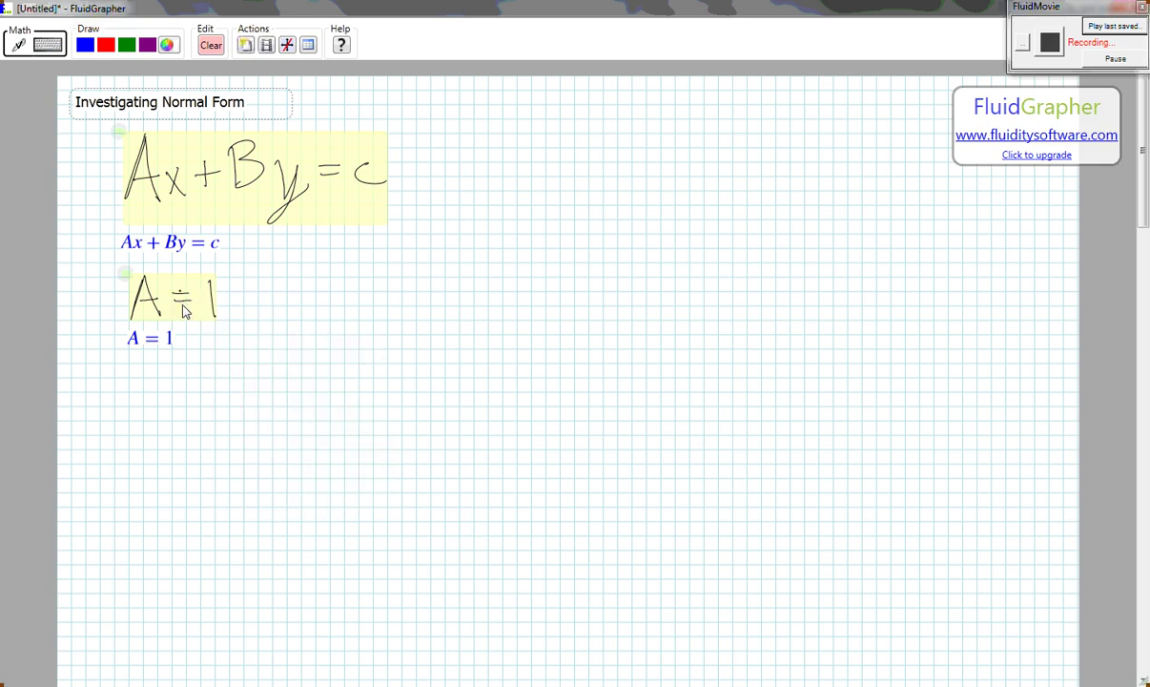
{"action": "left_click", "coordinate": [185, 311]}
{"action": "mouse_move", "coordinate": [109, 371]}
{"action": "left_mouse_down"}
{"action": "mouse_move", "coordinate": [230, 316]}
{"action": "mouse_move", "coordinate": [233, 298]}
{"action": "left_mouse_up"}
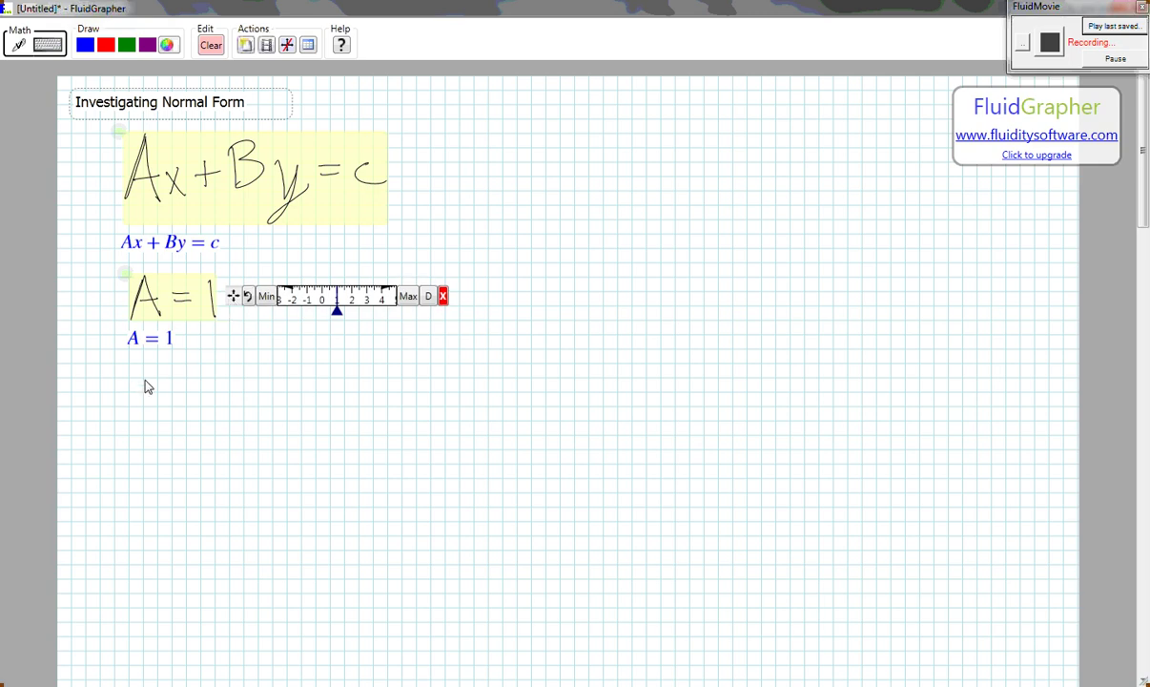
Step: Handwrite B = 2 below A = 1 and move its slider beside it
{"action": "left_click_drag", "start_coordinate": [134, 366], "coordinate": [141, 400]}
{"action": "mouse_move", "coordinate": [135, 367]}
{"action": "left_mouse_down"}
{"action": "mouse_move", "coordinate": [140, 402]}
{"action": "mouse_move", "coordinate": [189, 377]}
{"action": "left_mouse_up"}
{"action": "left_click_drag", "start_coordinate": [175, 386], "coordinate": [232, 399]}
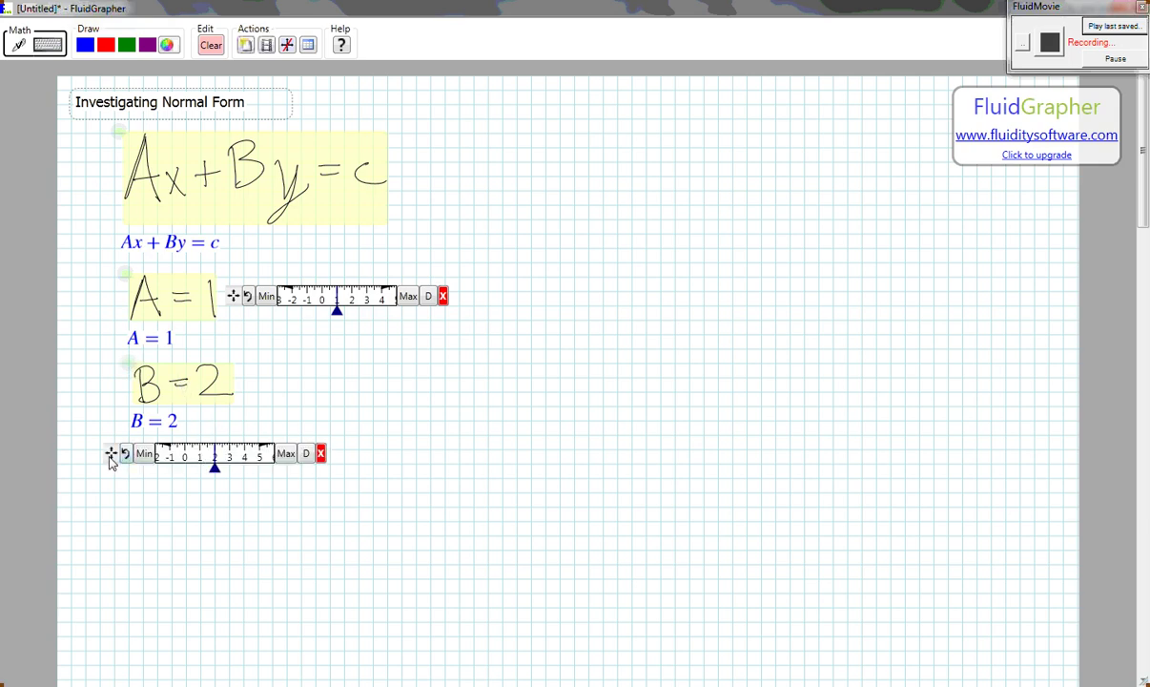
{"action": "left_click_drag", "start_coordinate": [110, 454], "coordinate": [248, 377]}
Step: Handwrite c = 3 below B = 2 and place its slider beside it
{"action": "mouse_move", "coordinate": [160, 464]}
{"action": "left_mouse_down"}
{"action": "mouse_move", "coordinate": [160, 483]}
{"action": "mouse_move", "coordinate": [187, 467]}
{"action": "left_mouse_up"}
{"action": "left_click_drag", "start_coordinate": [170, 477], "coordinate": [195, 483]}
{"action": "mouse_move", "coordinate": [115, 534]}
{"action": "left_mouse_down"}
{"action": "mouse_move", "coordinate": [239, 493]}
{"action": "mouse_move", "coordinate": [241, 462]}
{"action": "left_mouse_up"}
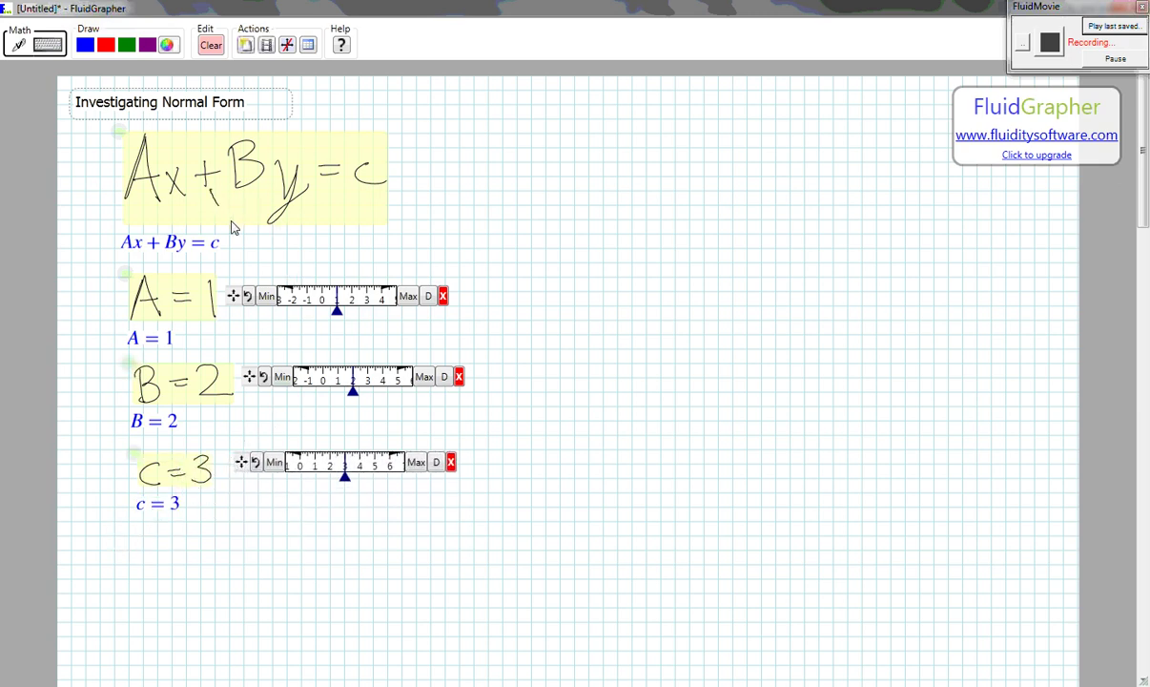
Step: Graph Ax + By = c in a Cartesian window, moved lower and enlarged
{"action": "left_click_drag", "start_coordinate": [231, 226], "coordinate": [537, 208]}
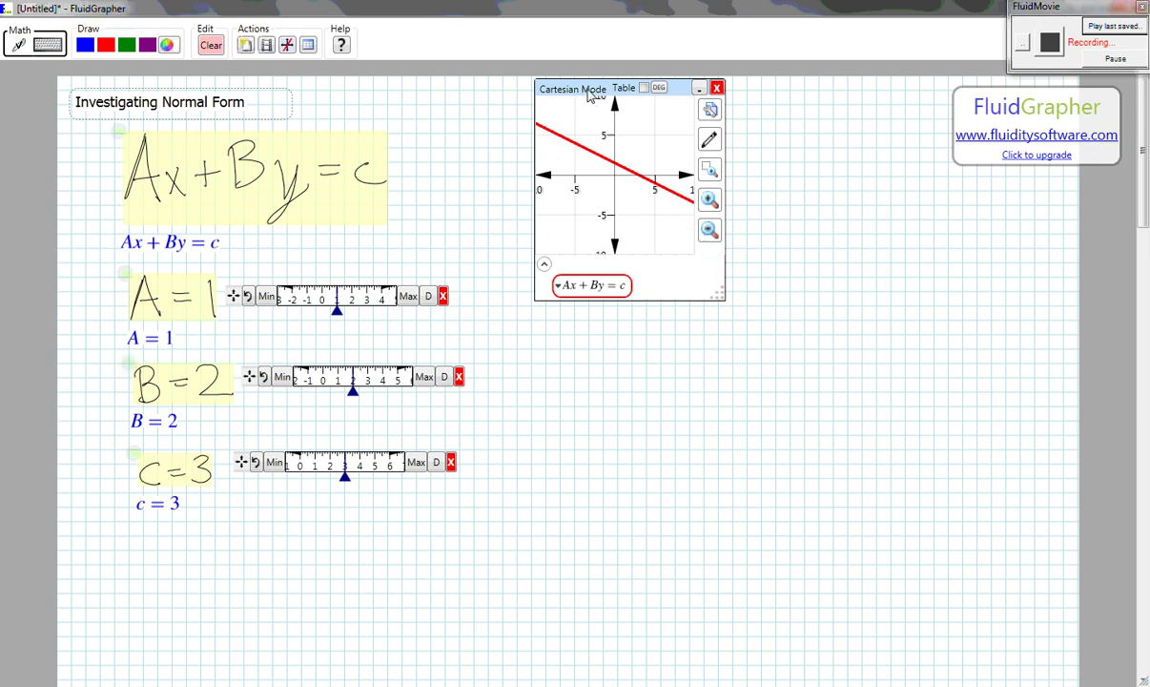
{"action": "left_click_drag", "start_coordinate": [557, 89], "coordinate": [578, 124]}
{"action": "left_click_drag", "start_coordinate": [711, 330], "coordinate": [1040, 637]}
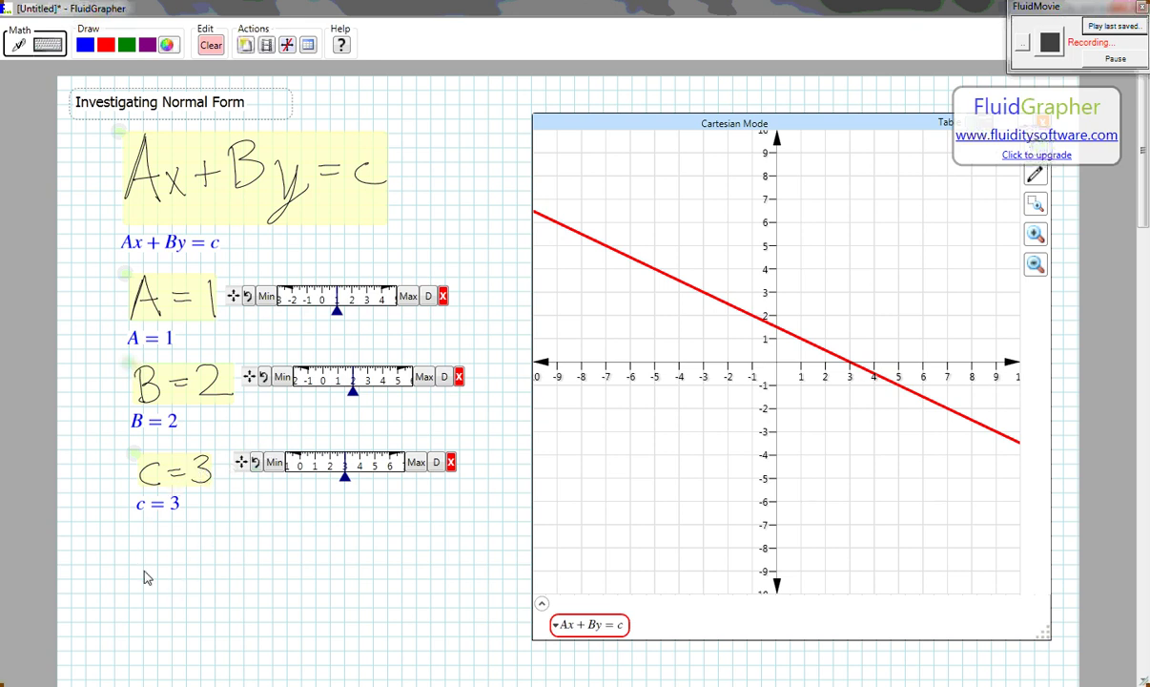
Step: Handwrite the example x + 2y = 3 below c = 3
{"action": "left_click_drag", "start_coordinate": [154, 565], "coordinate": [172, 590]}
{"action": "mouse_move", "coordinate": [172, 565]}
{"action": "left_mouse_down"}
{"action": "mouse_move", "coordinate": [154, 590]}
{"action": "mouse_move", "coordinate": [200, 576]}
{"action": "left_mouse_up"}
{"action": "mouse_move", "coordinate": [191, 569]}
{"action": "left_mouse_down"}
{"action": "mouse_move", "coordinate": [192, 585]}
{"action": "mouse_move", "coordinate": [237, 589]}
{"action": "mouse_move", "coordinate": [247, 578]}
{"action": "left_mouse_up"}
{"action": "mouse_move", "coordinate": [255, 563]}
{"action": "left_mouse_down"}
{"action": "mouse_move", "coordinate": [244, 594]}
{"action": "mouse_move", "coordinate": [286, 565]}
{"action": "left_mouse_up"}
{"action": "mouse_move", "coordinate": [273, 576]}
{"action": "left_mouse_down"}
{"action": "mouse_move", "coordinate": [319, 571]}
{"action": "mouse_move", "coordinate": [307, 581]}
{"action": "left_mouse_up"}
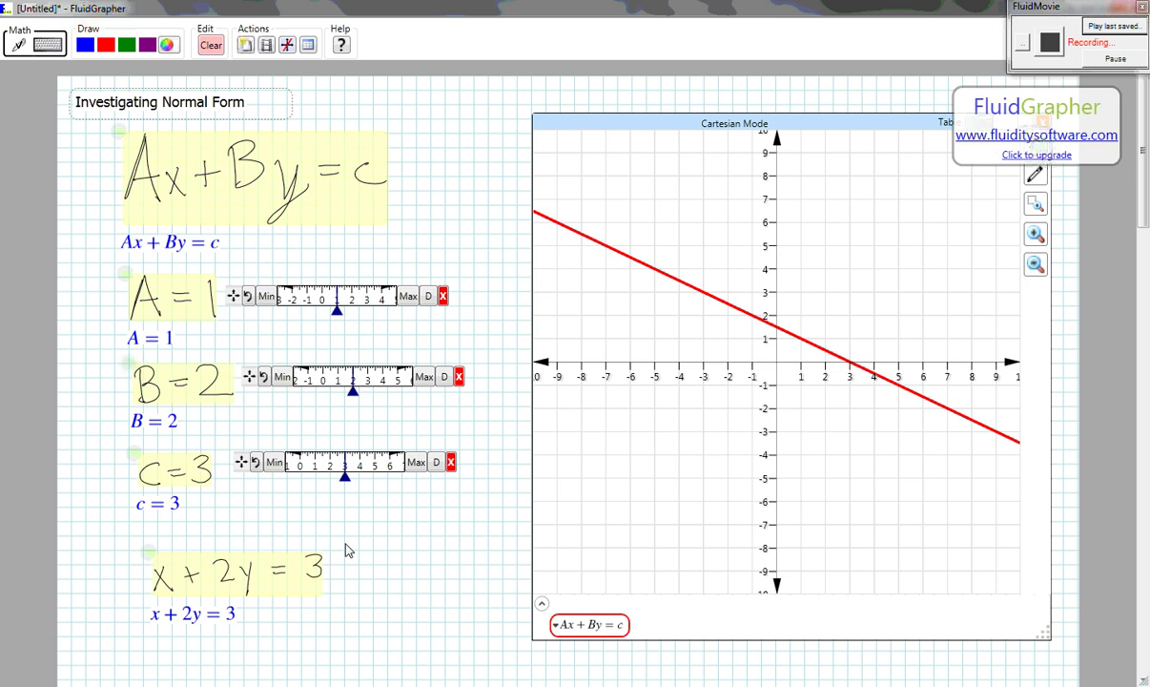
Step: Scratch out the handwritten x + 2y = 3 to erase it
{"action": "mouse_move", "coordinate": [153, 565]}
{"action": "left_mouse_down"}
{"action": "mouse_move", "coordinate": [306, 583]}
{"action": "mouse_move", "coordinate": [295, 569]}
{"action": "mouse_move", "coordinate": [322, 584]}
{"action": "left_mouse_up"}
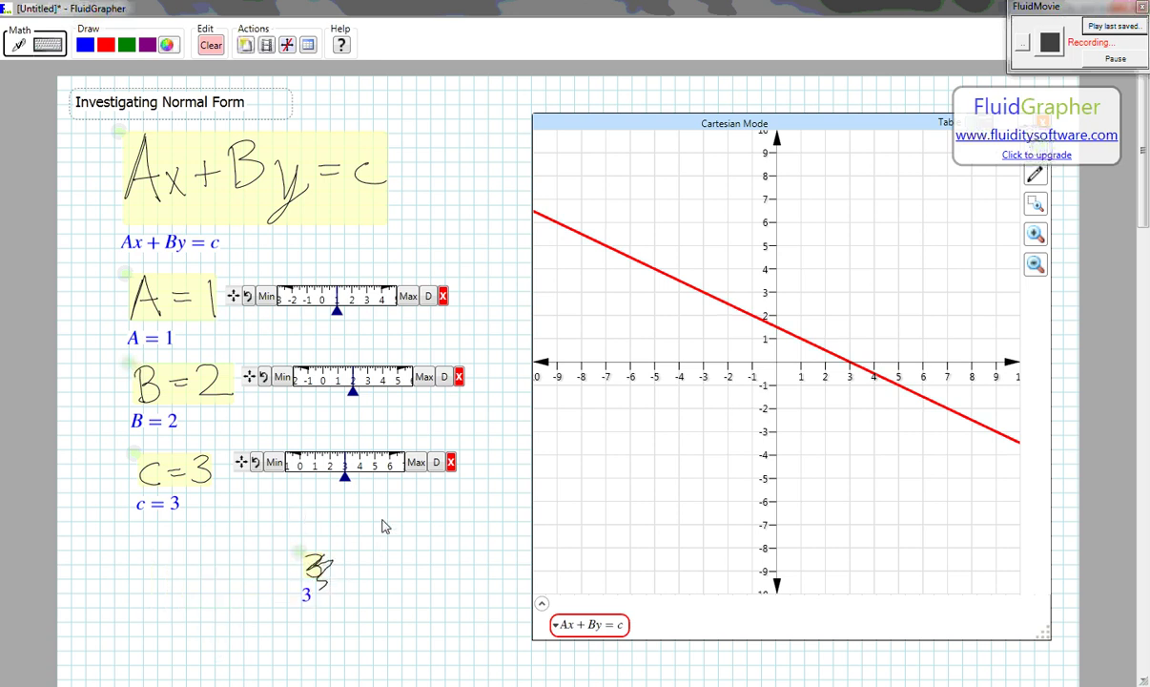
Step: Toggle the D button on the c, B and A sliders, then set A to 0
{"action": "left_click", "coordinate": [437, 464]}
{"action": "left_click", "coordinate": [443, 377]}
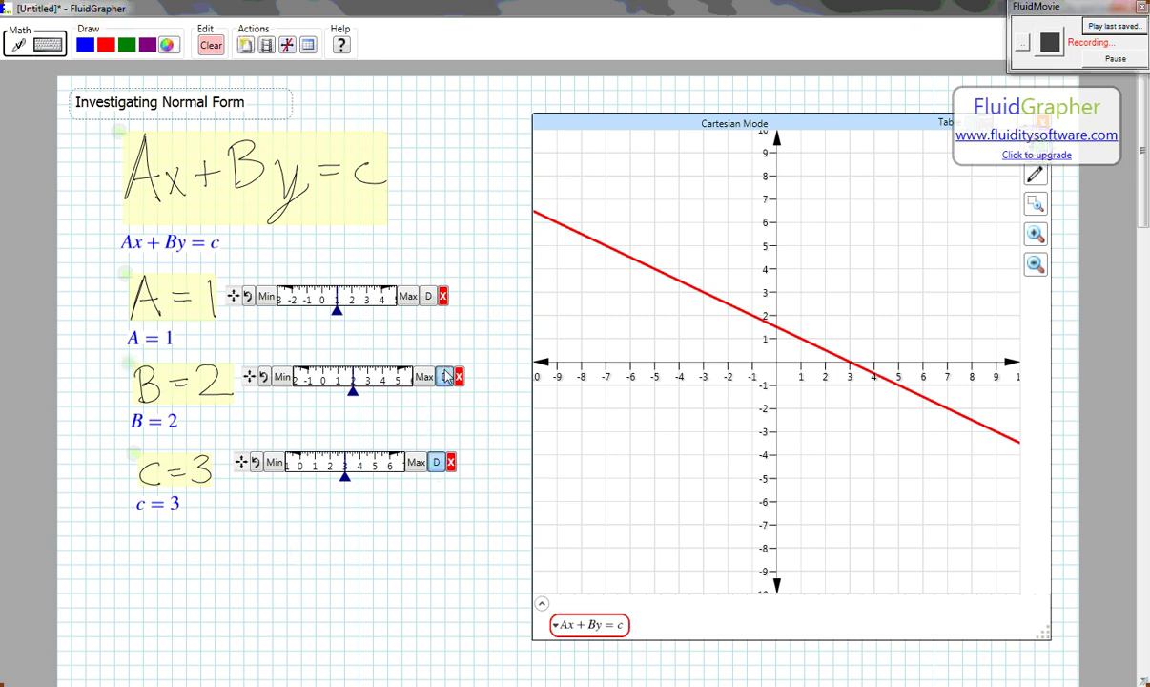
{"action": "left_click", "coordinate": [428, 296]}
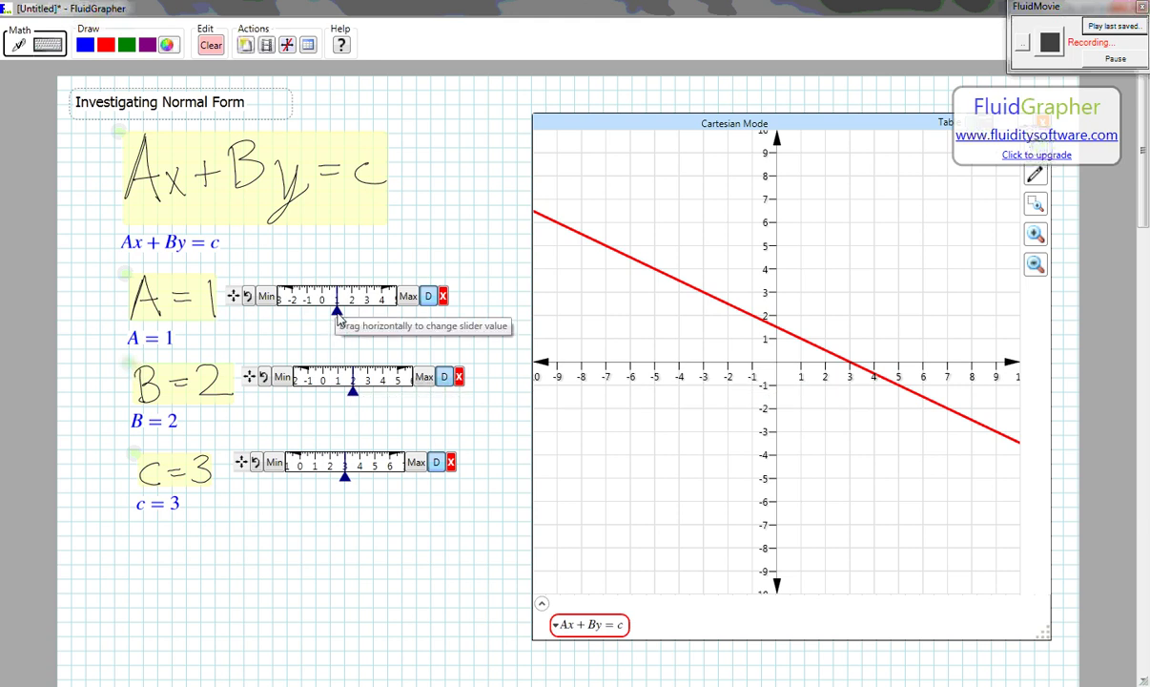
{"action": "left_click_drag", "start_coordinate": [339, 318], "coordinate": [322, 346]}
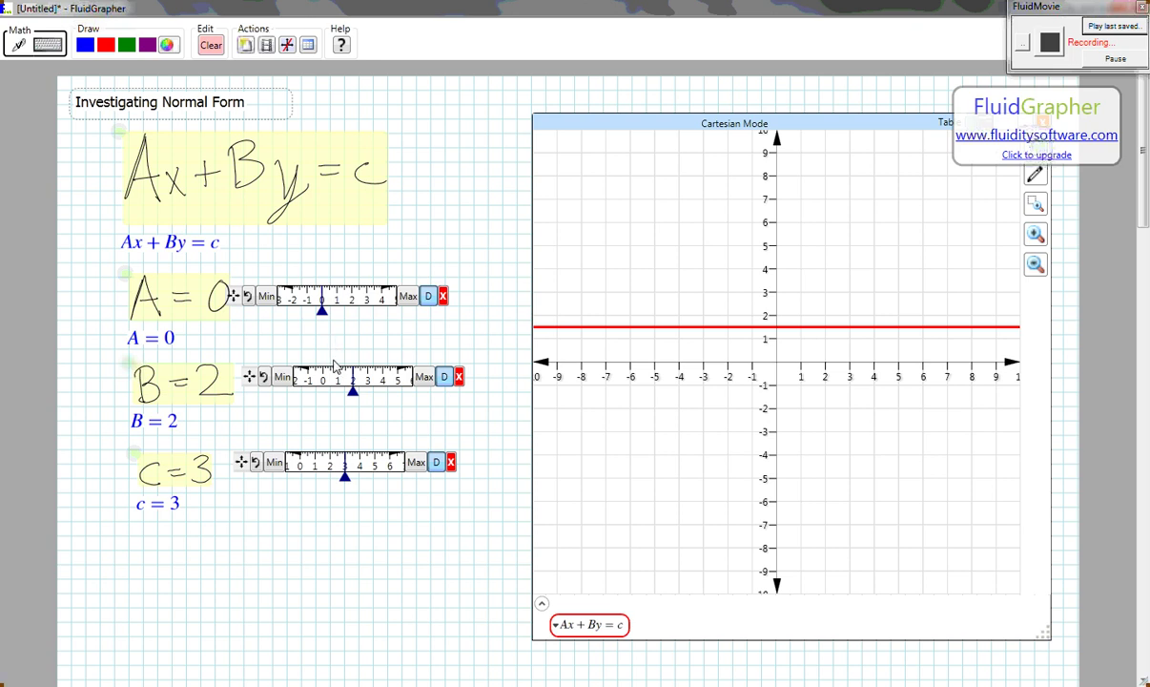
Step: Set c to 2, B to -1 and A to 3 with their sliders
{"action": "left_click_drag", "start_coordinate": [342, 483], "coordinate": [330, 480]}
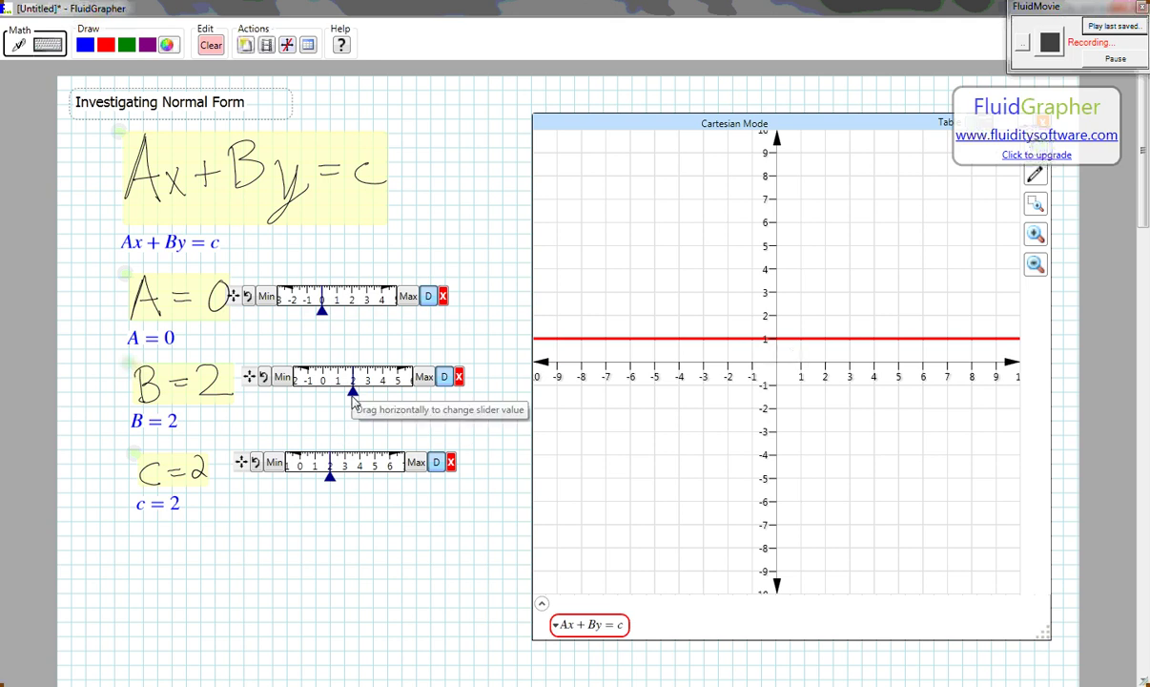
{"action": "left_click_drag", "start_coordinate": [352, 401], "coordinate": [308, 401]}
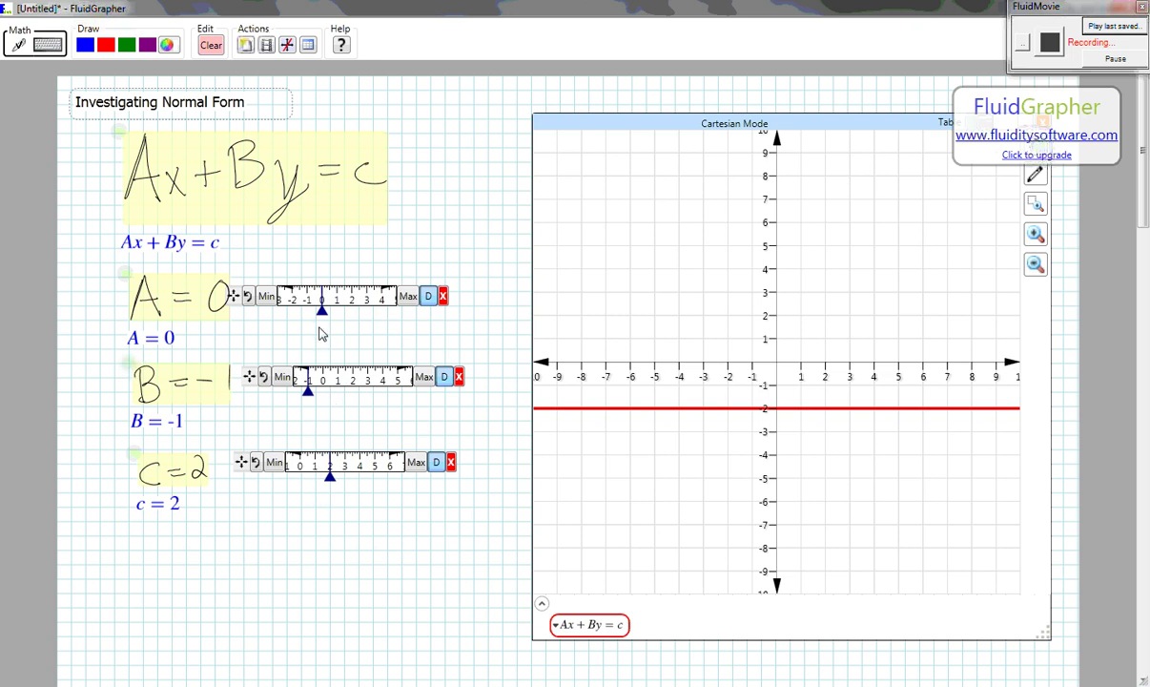
{"action": "left_click_drag", "start_coordinate": [323, 321], "coordinate": [368, 322]}
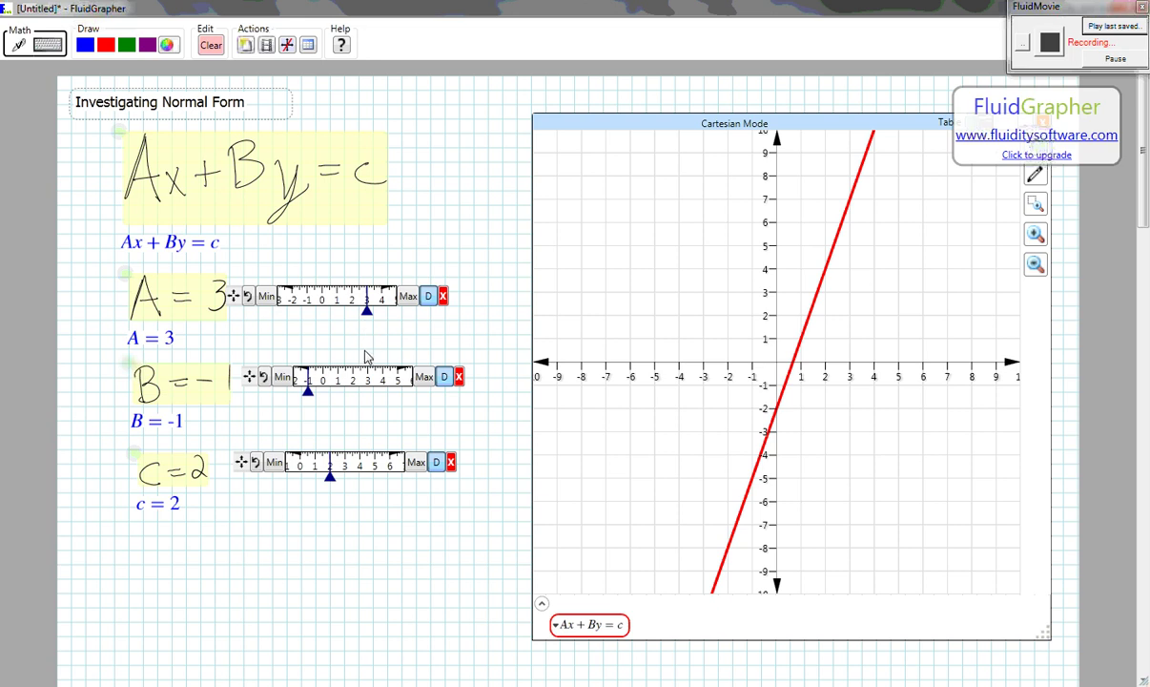
Step: Set B to 1 and c to 1 with their sliders
{"action": "left_click_drag", "start_coordinate": [316, 404], "coordinate": [348, 406]}
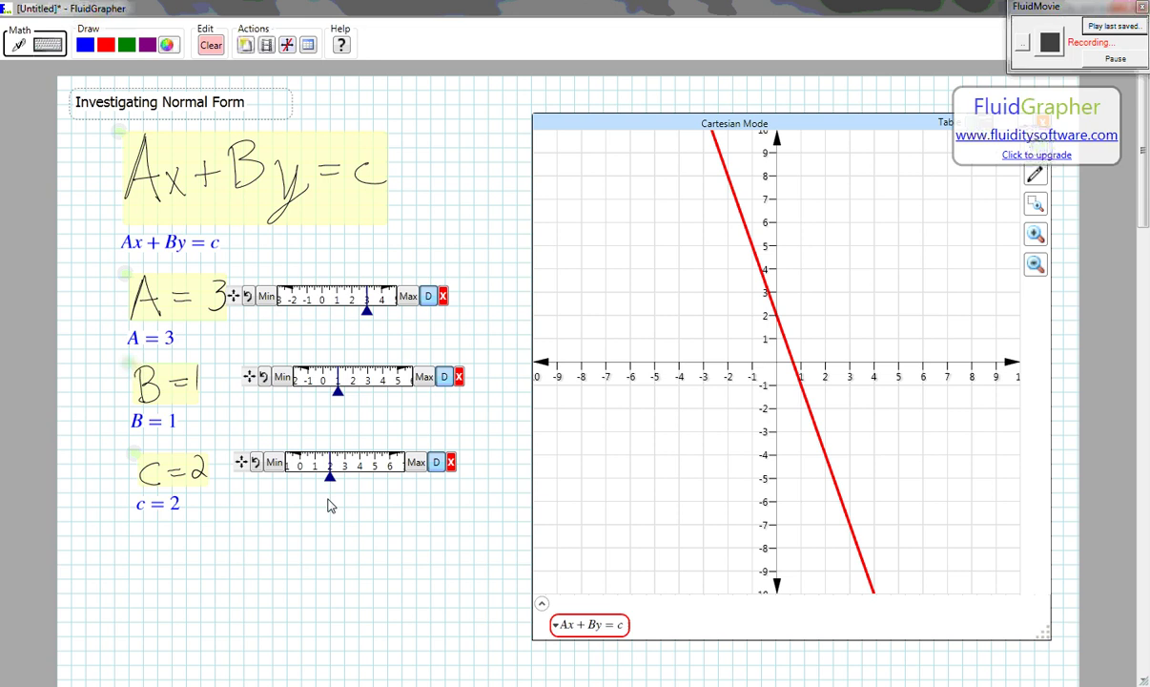
{"action": "left_click_drag", "start_coordinate": [331, 480], "coordinate": [315, 482]}
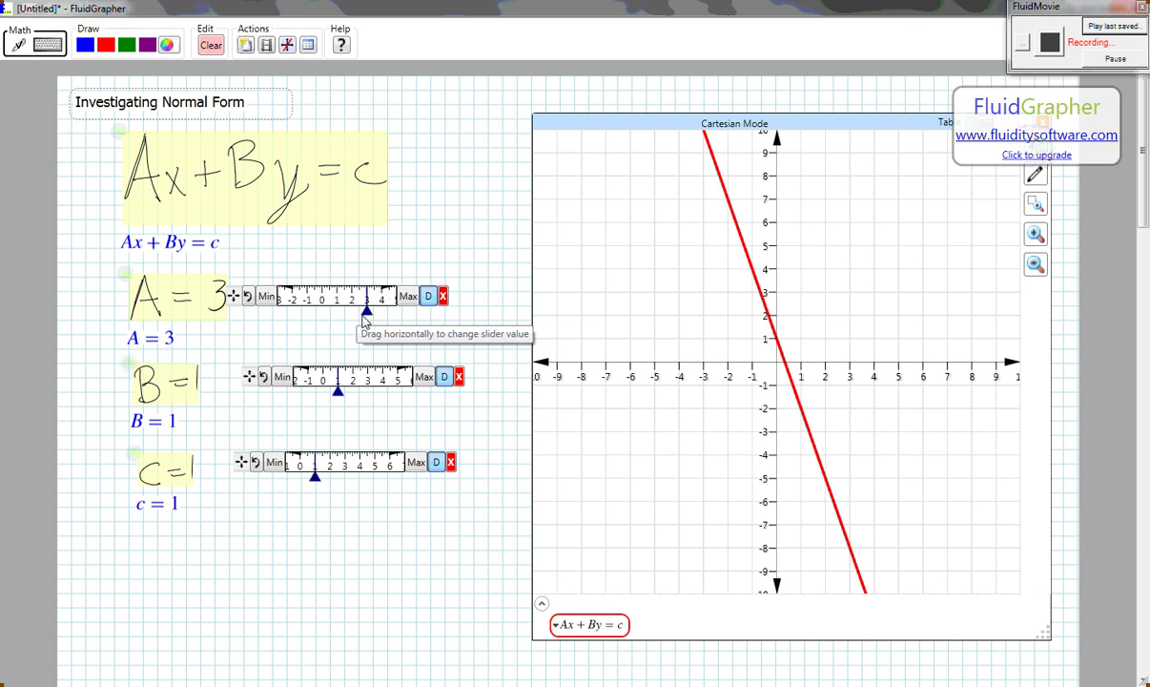
Step: Drag the A slider to -1 so the line rises at slope 1
{"action": "left_click_drag", "start_coordinate": [368, 318], "coordinate": [309, 330]}
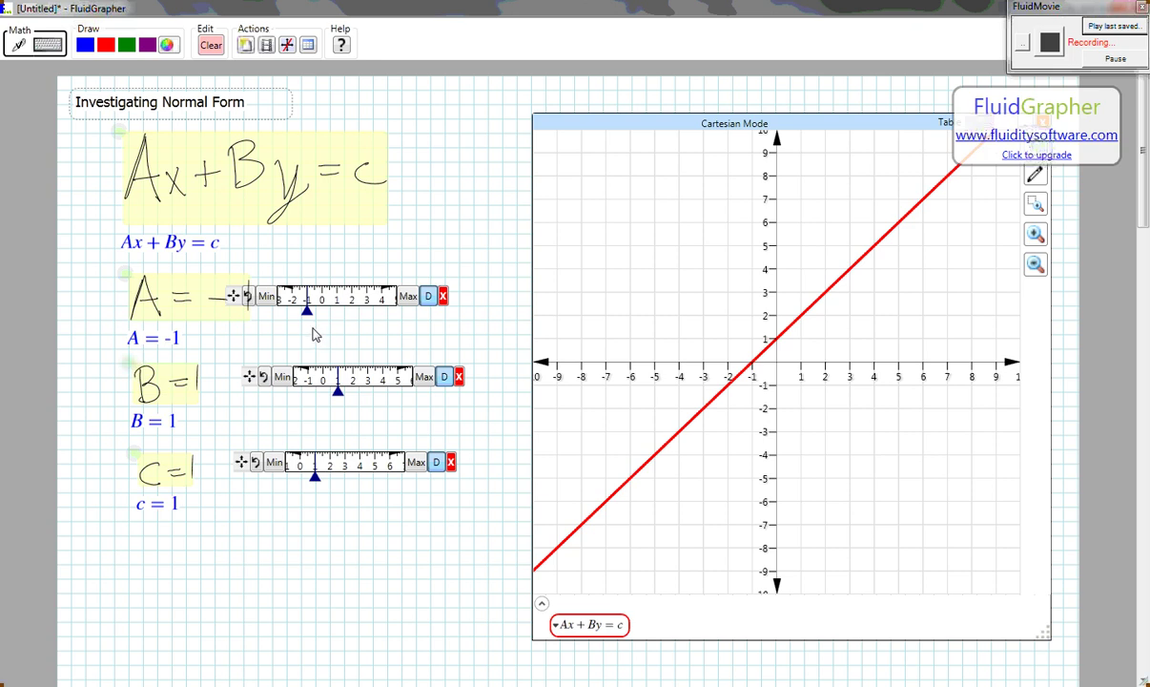
{"action": "left_click_drag", "start_coordinate": [247, 276], "coordinate": [247, 318]}
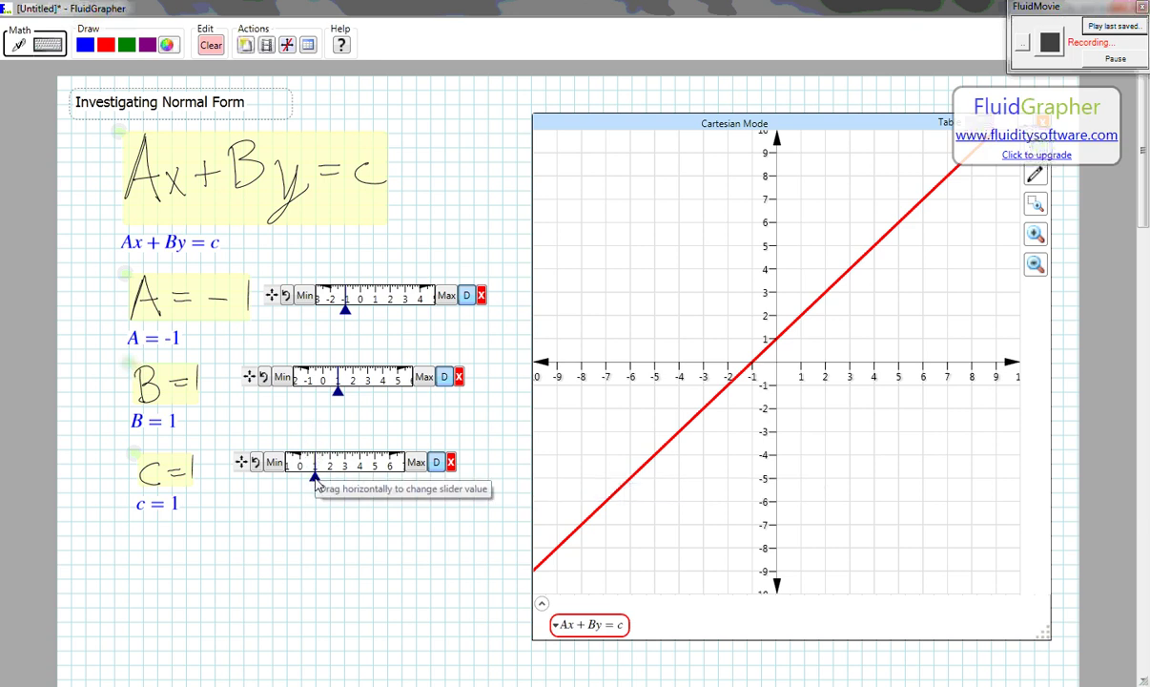
Step: Raise c to 2 and set A to -2 with the sliders
{"action": "mouse_move", "coordinate": [316, 483]}
{"action": "left_mouse_down"}
{"action": "mouse_move", "coordinate": [377, 487]}
{"action": "mouse_move", "coordinate": [263, 485]}
{"action": "mouse_move", "coordinate": [398, 484]}
{"action": "mouse_move", "coordinate": [357, 476]}
{"action": "mouse_move", "coordinate": [237, 496]}
{"action": "mouse_move", "coordinate": [141, 494]}
{"action": "mouse_move", "coordinate": [298, 496]}
{"action": "mouse_move", "coordinate": [277, 490]}
{"action": "mouse_move", "coordinate": [319, 487]}
{"action": "mouse_move", "coordinate": [231, 486]}
{"action": "mouse_move", "coordinate": [329, 484]}
{"action": "left_mouse_up"}
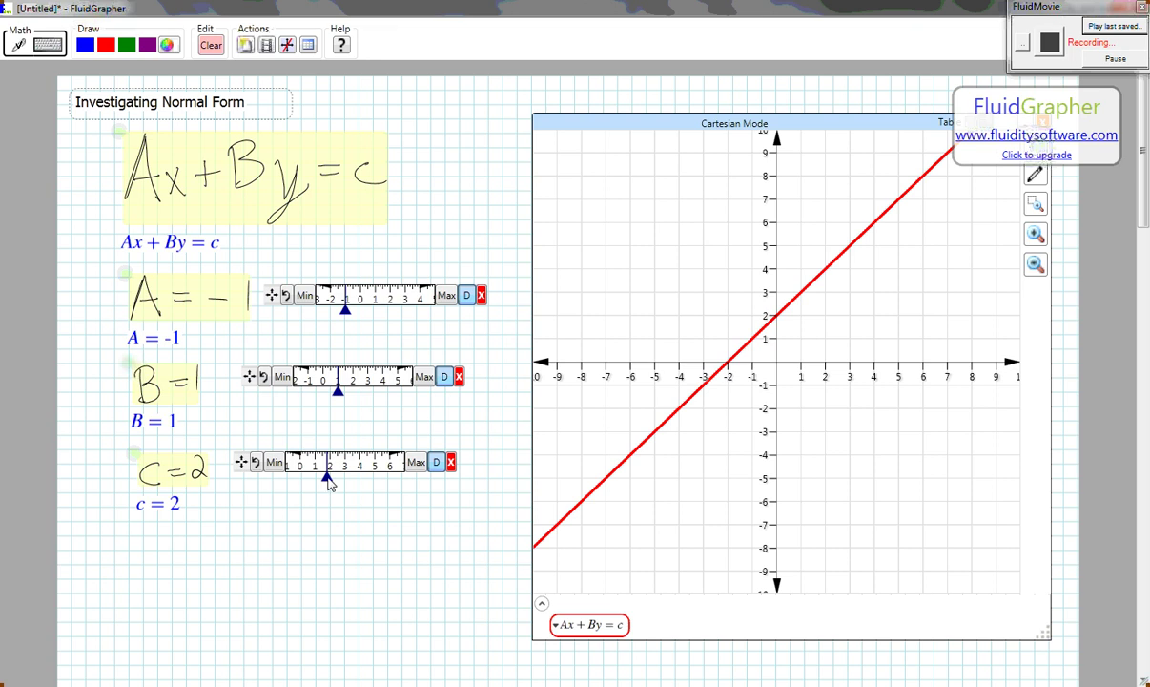
{"action": "mouse_move", "coordinate": [329, 483]}
{"action": "left_mouse_down"}
{"action": "mouse_move", "coordinate": [162, 489]}
{"action": "mouse_move", "coordinate": [542, 475]}
{"action": "mouse_move", "coordinate": [311, 477]}
{"action": "mouse_move", "coordinate": [339, 477]}
{"action": "mouse_move", "coordinate": [323, 479]}
{"action": "left_mouse_up"}
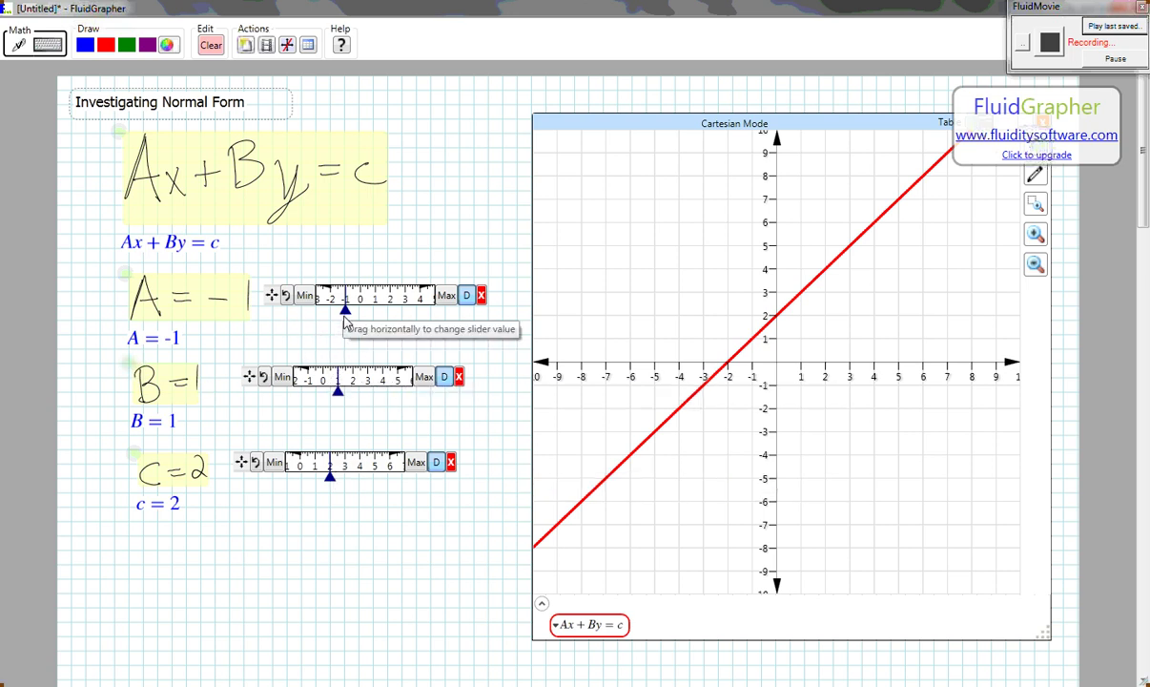
{"action": "mouse_move", "coordinate": [348, 319]}
{"action": "left_mouse_down"}
{"action": "mouse_move", "coordinate": [378, 326]}
{"action": "mouse_move", "coordinate": [332, 329]}
{"action": "left_mouse_up"}
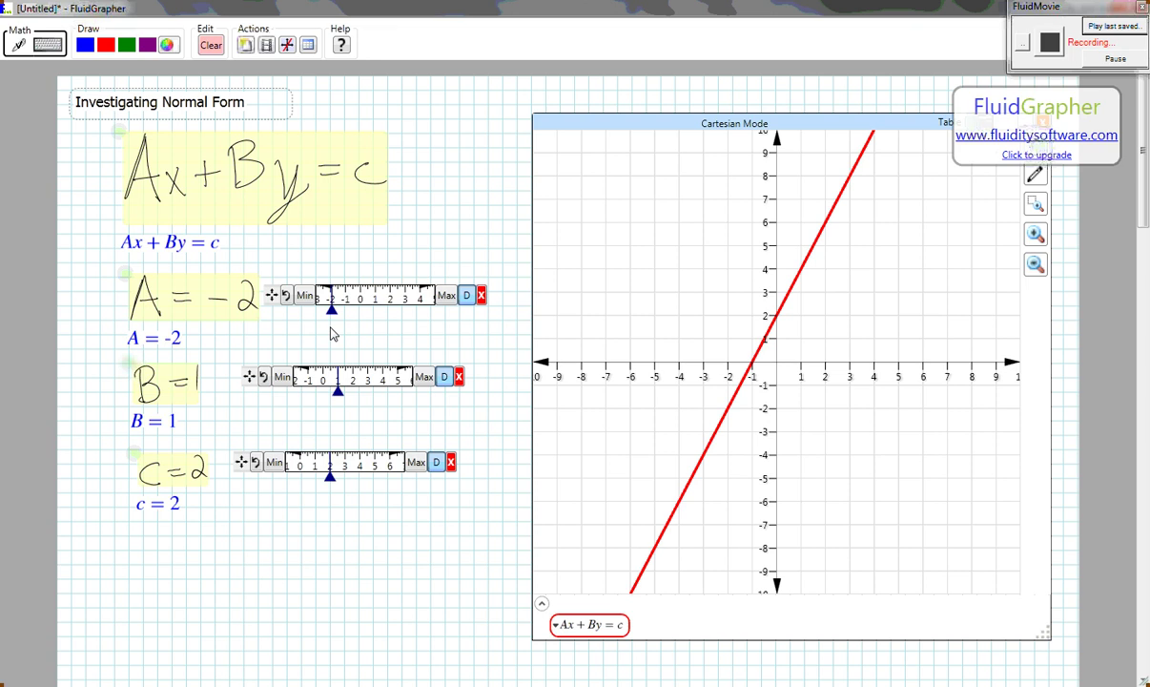